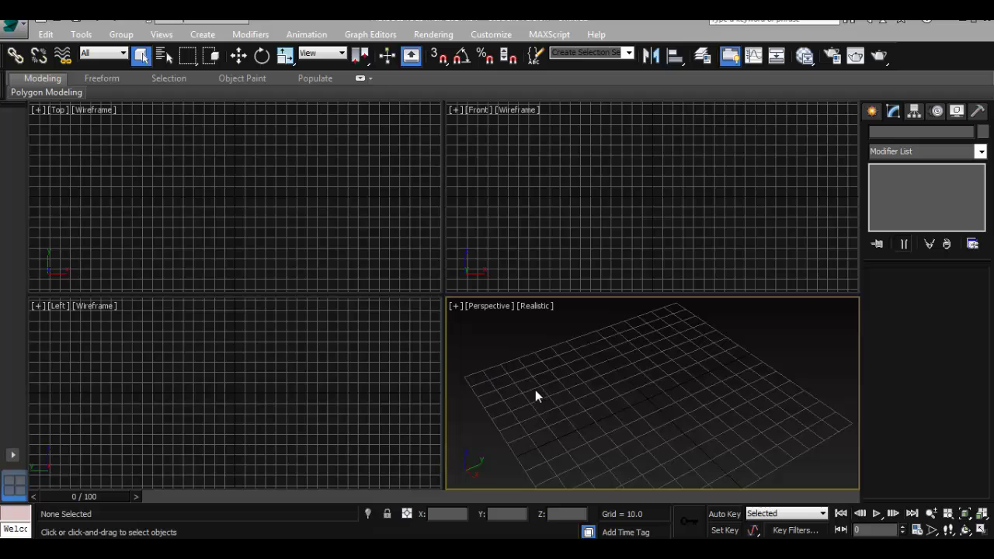
Maximize the Perspective viewport with Alt+W, orbit around the empty grid, and bring up the Edit menu.
key("alt+w")
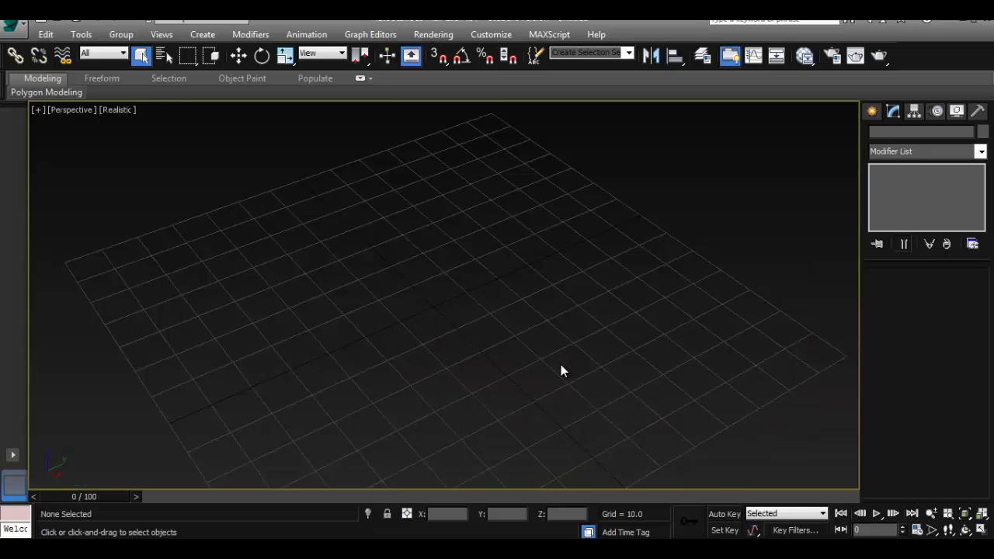
middle_click_drag(542, 254, 512, 332, "alt")
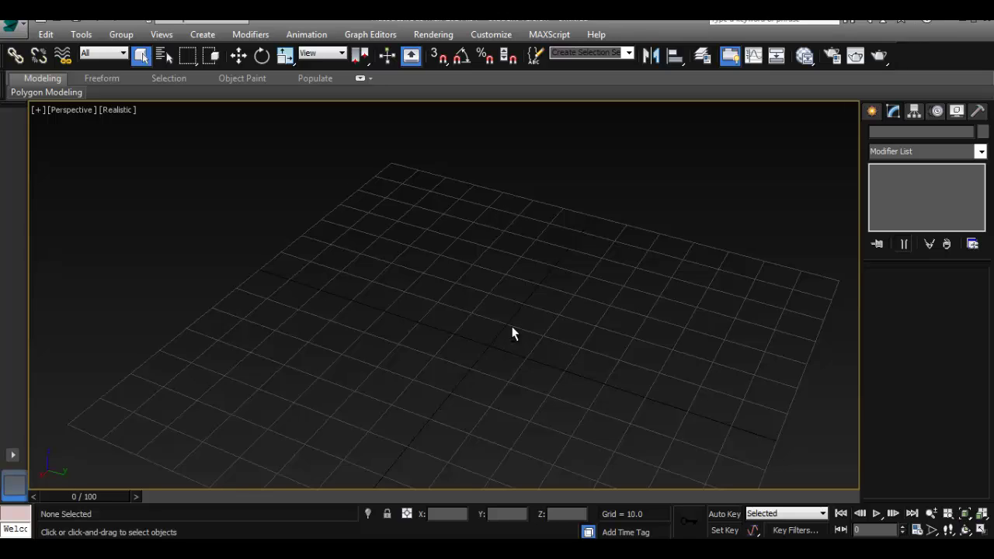
left_click(46, 34)
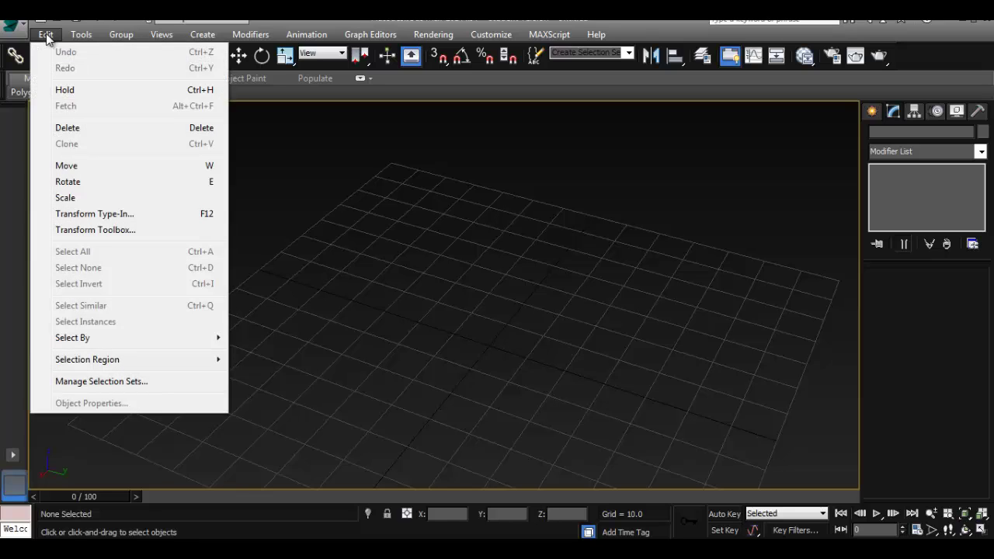
left_click(46, 35)
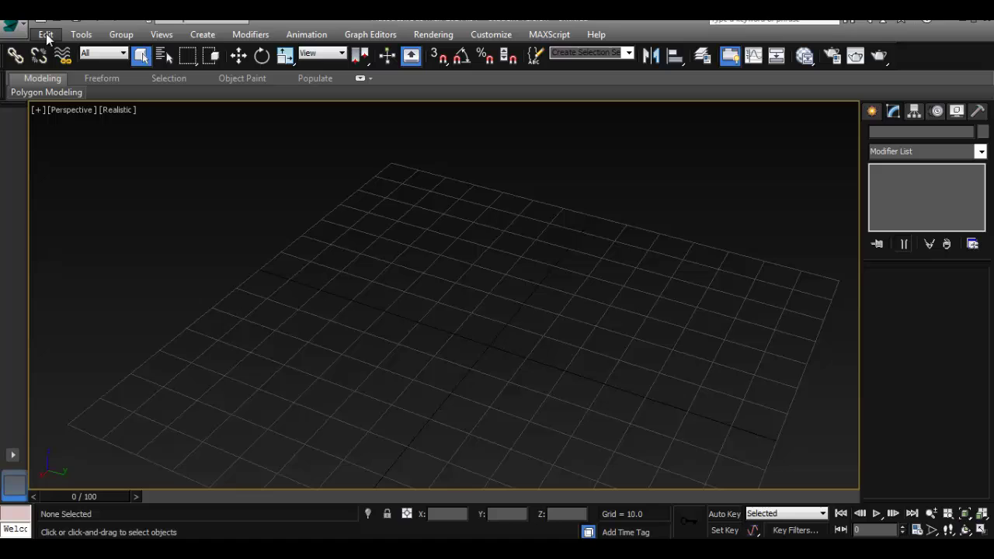
left_click(217, 35)
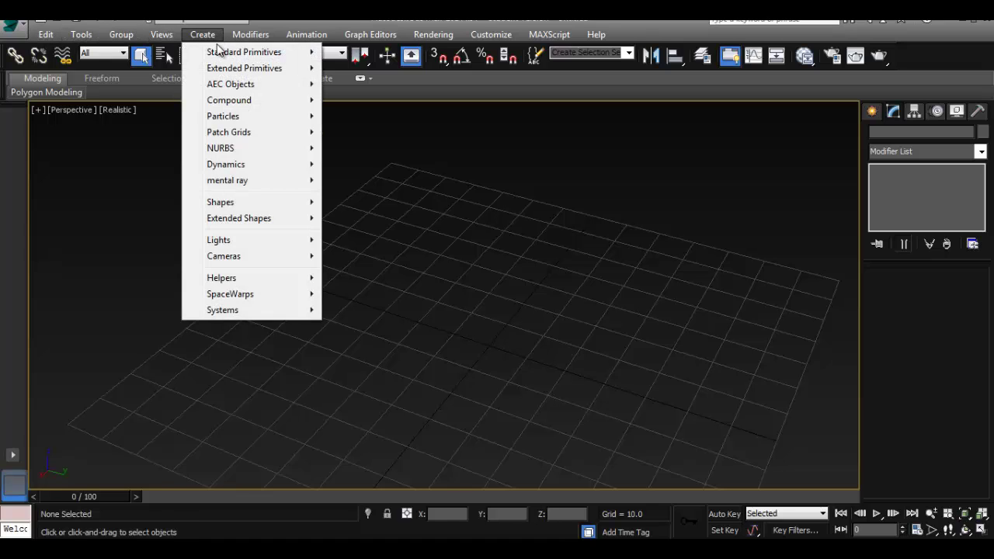
mouse_move(223, 56)
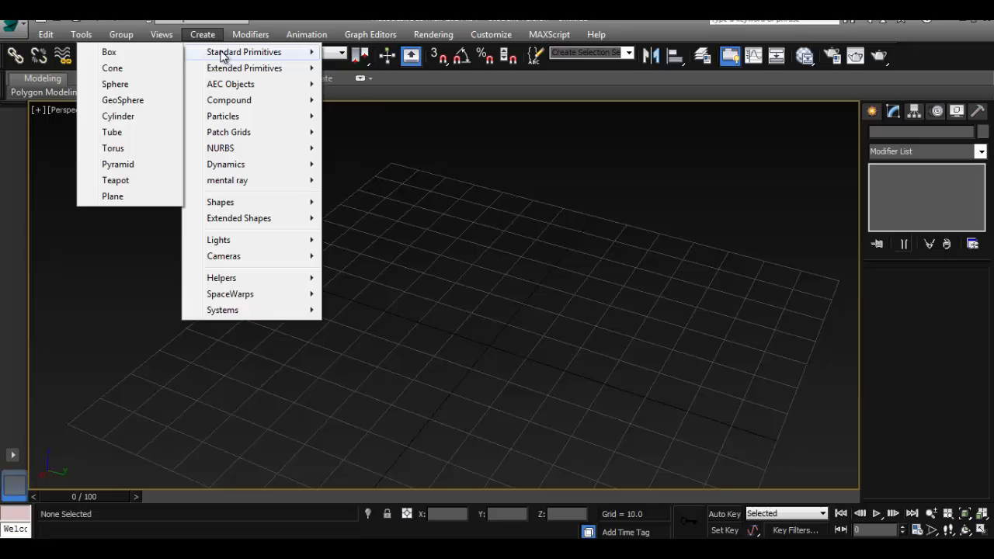
left_click(439, 170)
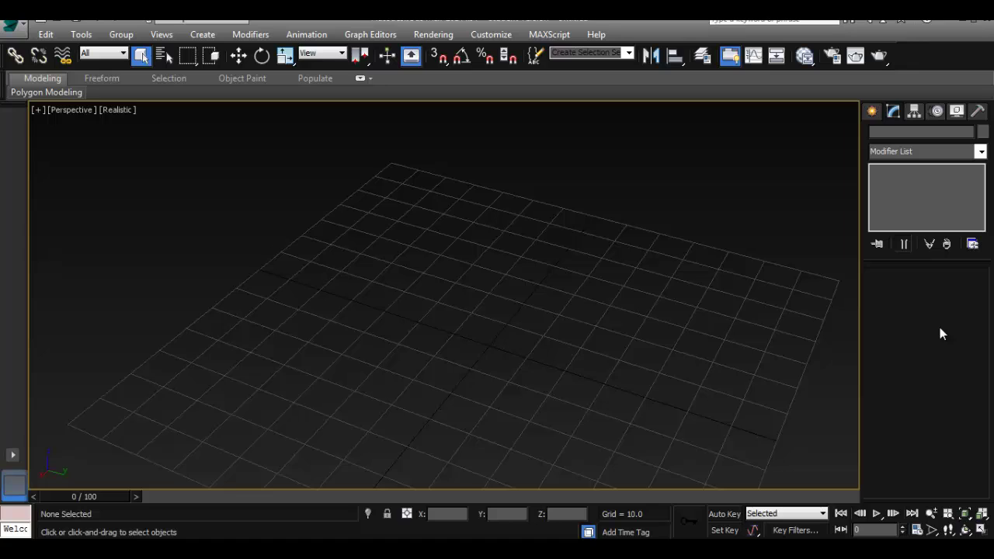
left_click(191, 36)
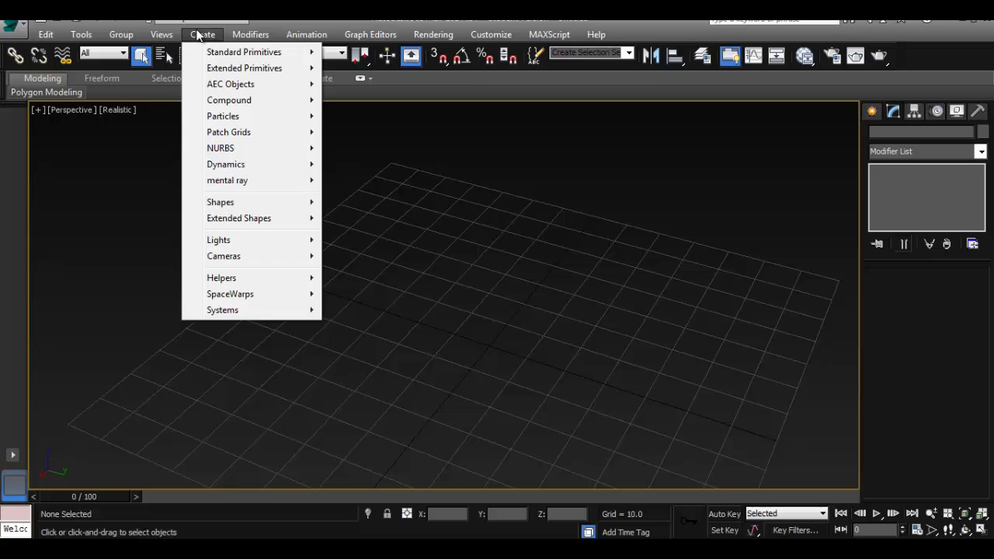
left_click(198, 35)
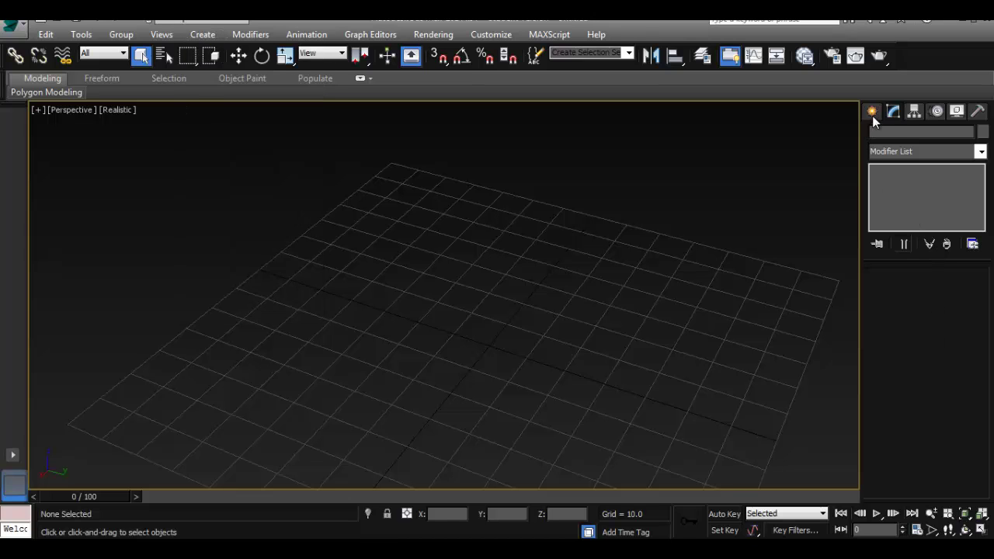
Bring up the Create panel and keep the Standard Primitives category.
left_click(873, 115)
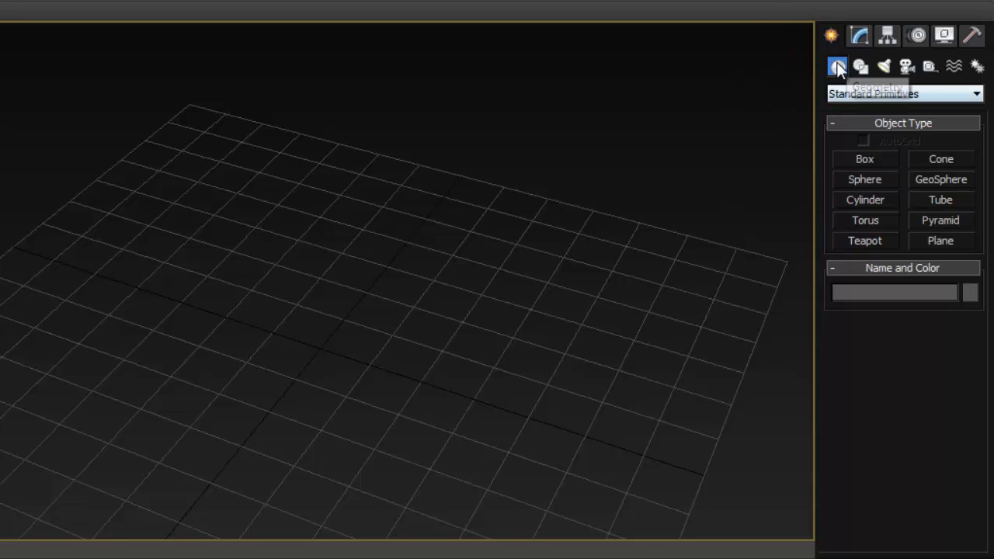
left_click(859, 95)
left_click(859, 95)
left_click(859, 95)
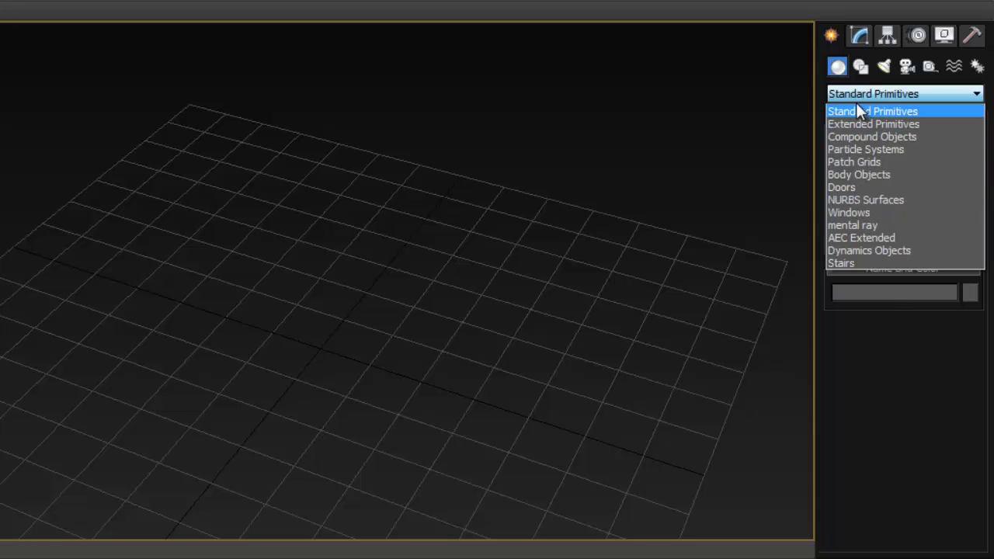
left_click(856, 94)
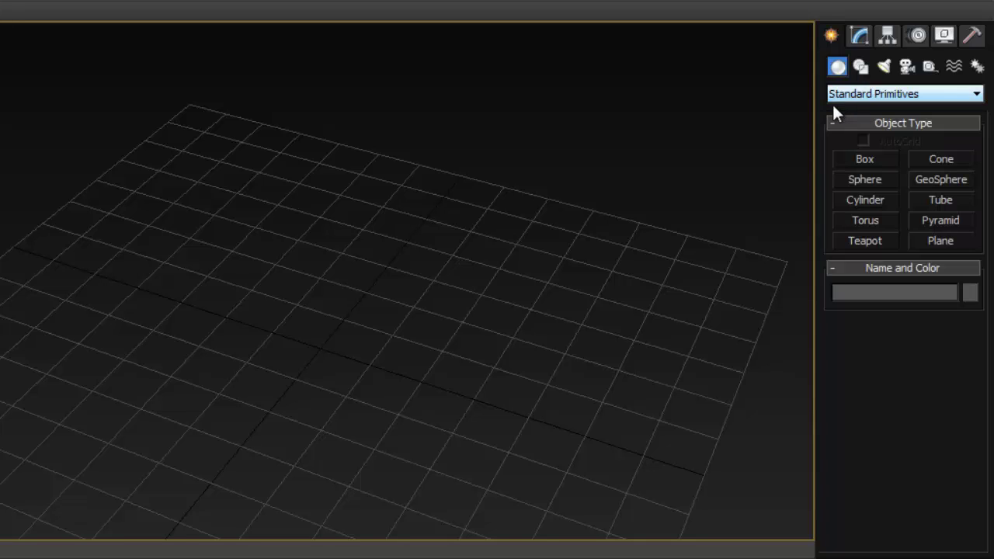
Browse the Shapes, Lights, Cameras, Helpers, Space Warps and Systems categories, then return to Geometry.
left_click(859, 67)
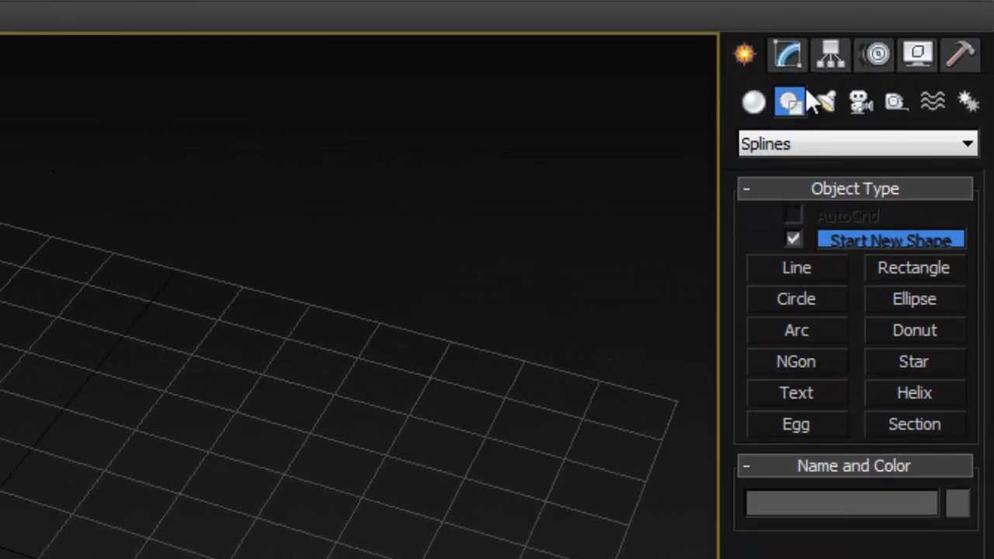
left_click(824, 99)
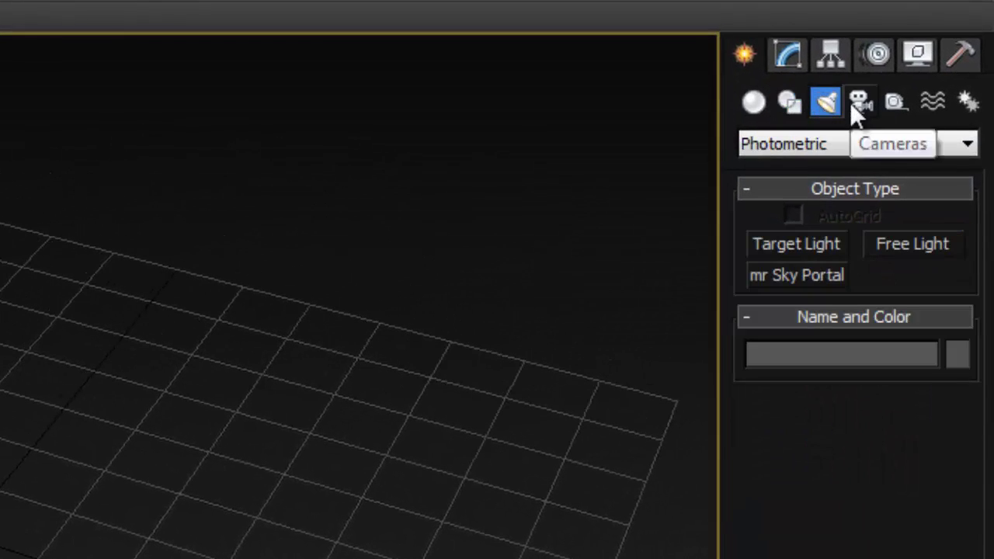
left_click(855, 104)
left_click(896, 102)
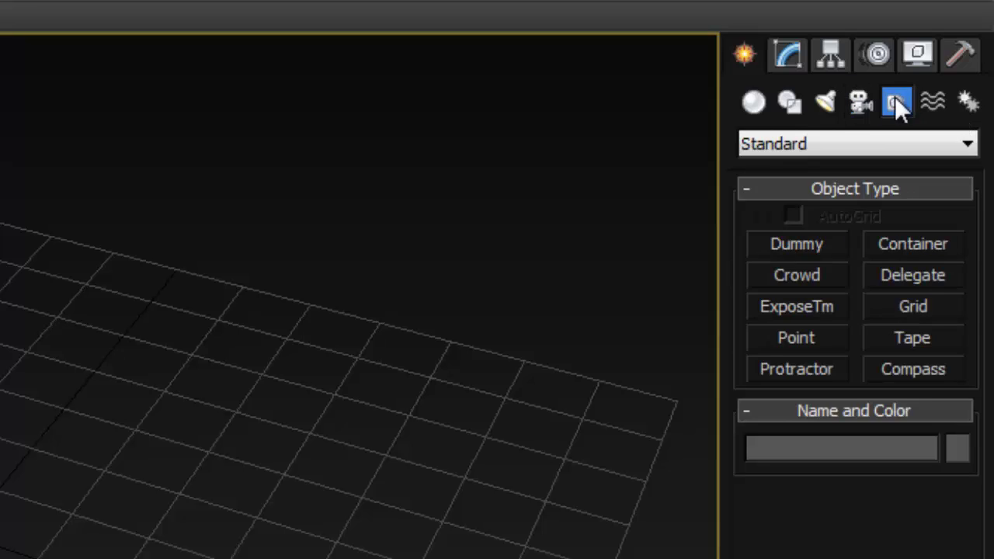
left_click(932, 102)
left_click(968, 102)
left_click(895, 103)
left_click(754, 102)
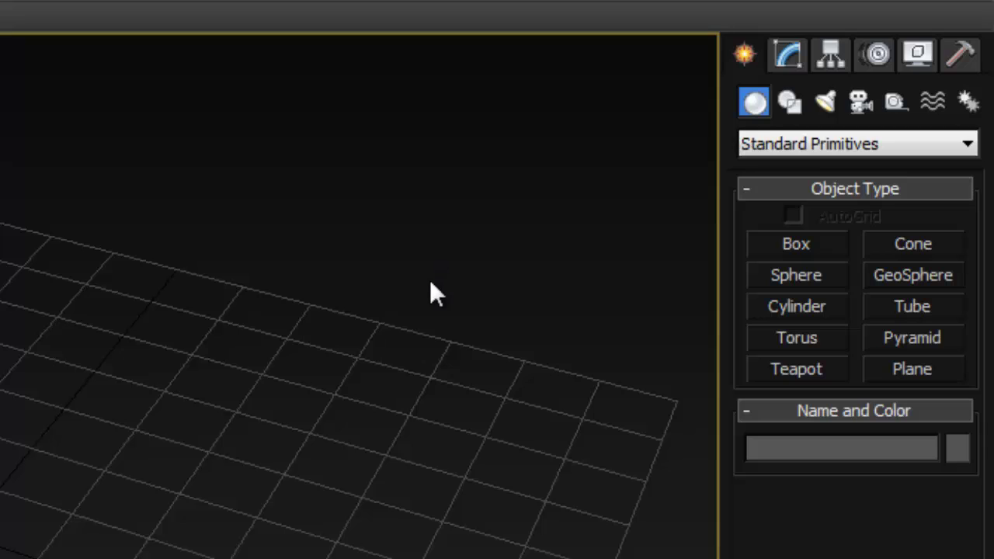
Arm Box creation and scroll down to its Length, Width and Height parameters.
left_click(791, 247)
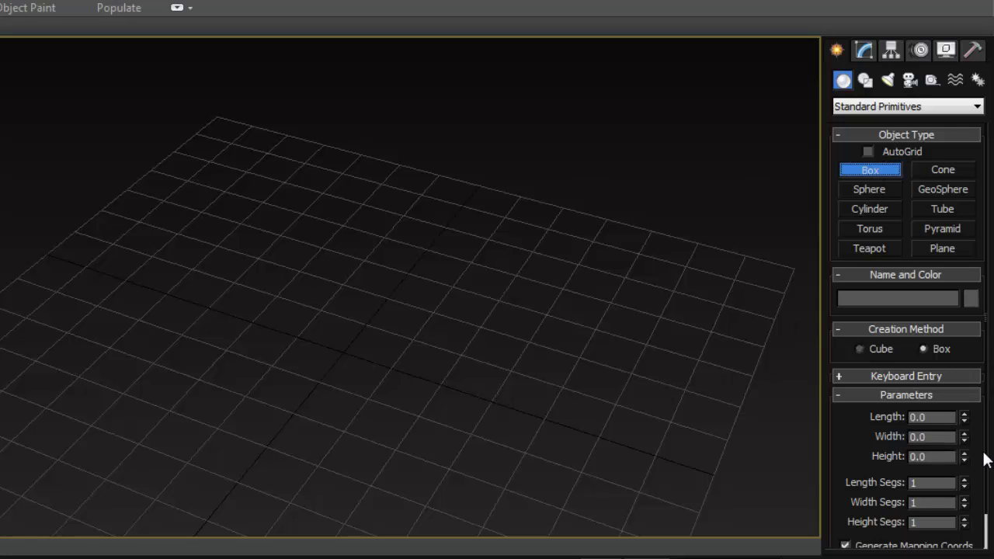
scroll(989, 476, "down", 1)
scroll(989, 476, "down", 2)
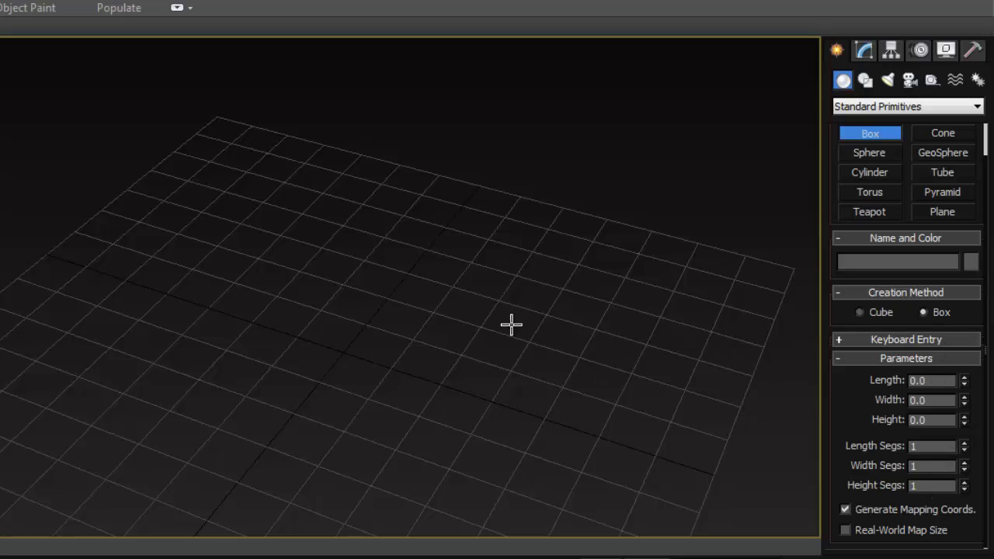
Draw a tall box near the grid centre with height 31.458.
left_click_drag(322, 331, 373, 411)
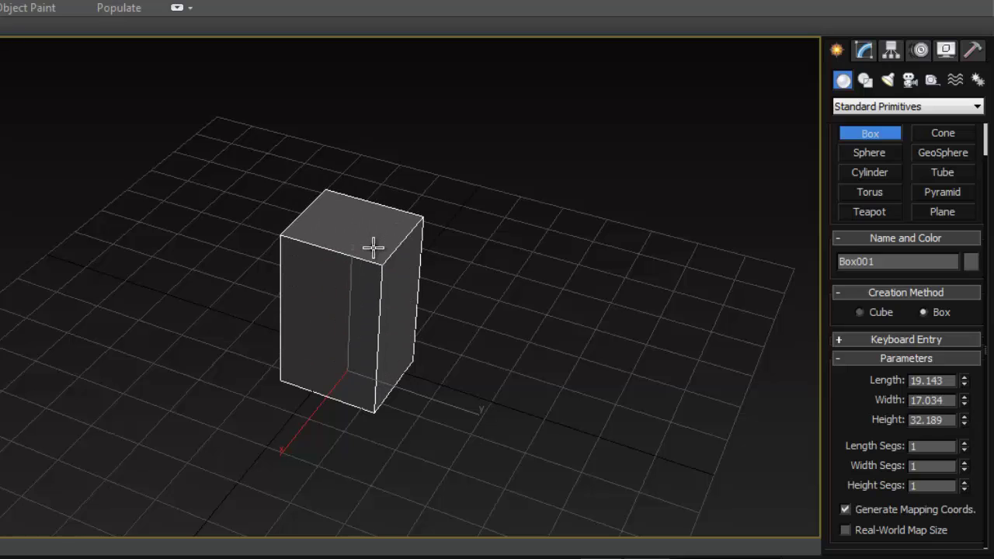
left_click(372, 379)
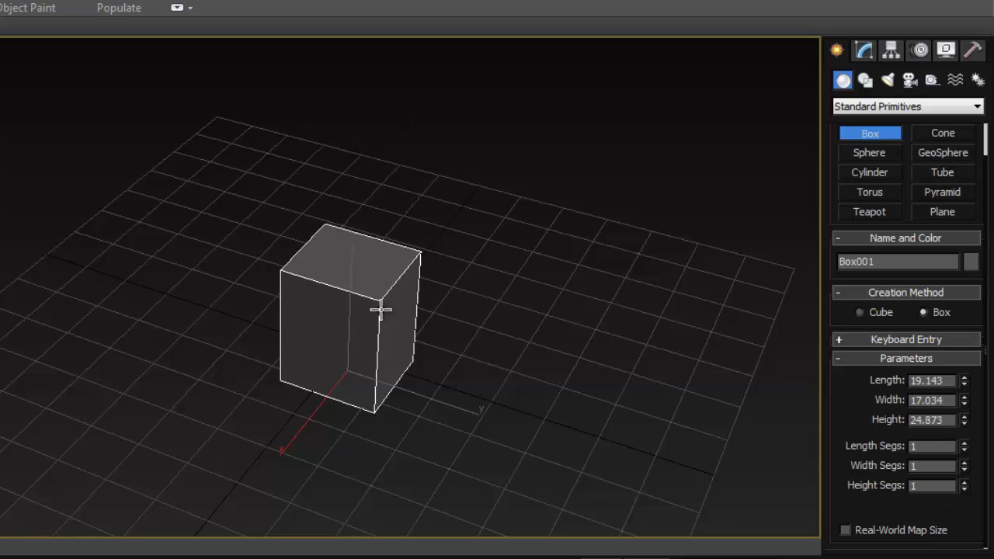
left_click(382, 250)
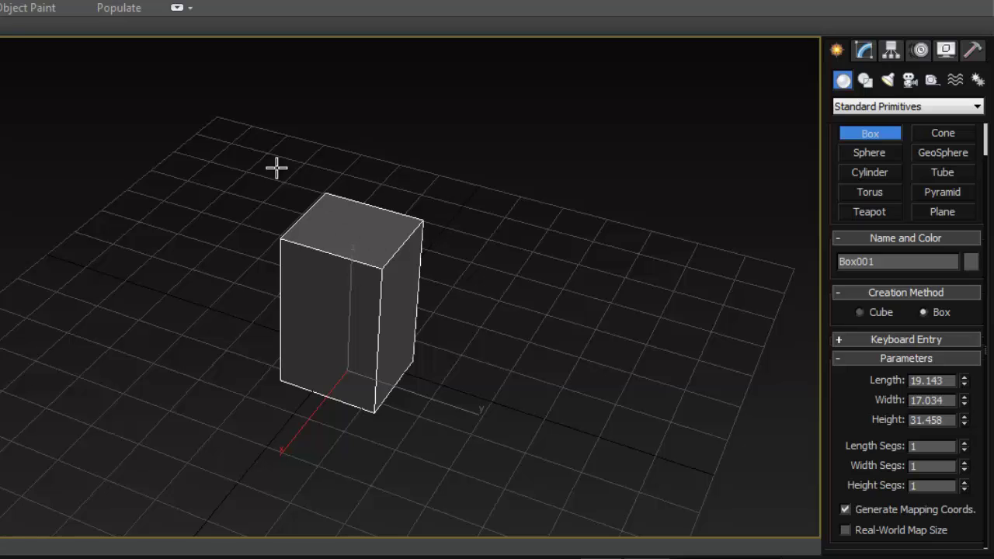
Draw two more boxes beside it, exit creation, then delete both extra boxes.
left_click_drag(489, 289, 540, 345)
left_click(539, 138)
left_click_drag(613, 263, 639, 299)
left_click(646, 168)
right_click(703, 203)
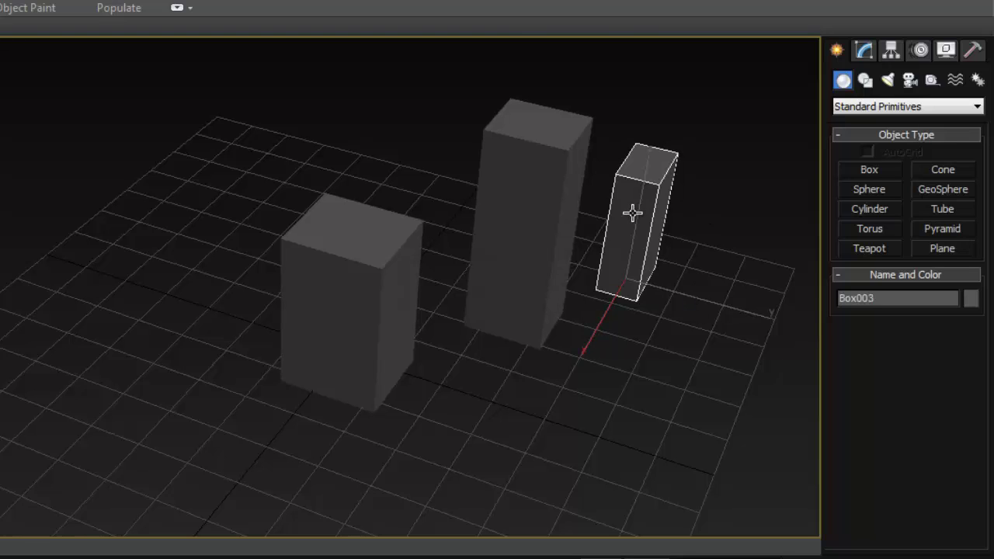
key("Delete")
left_click(524, 200)
key("Delete")
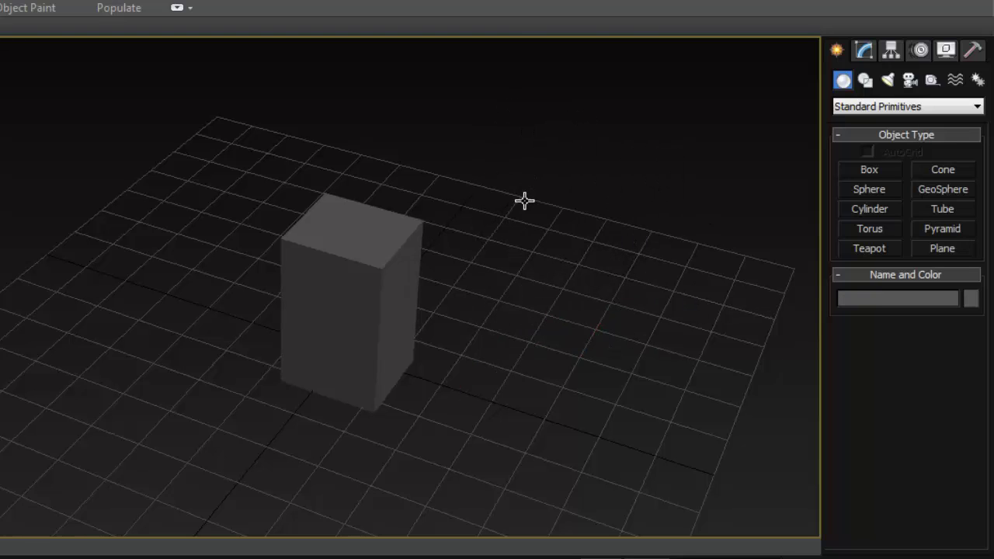
Finish the tall box, pan the view, and move Box001 back along its Y axis.
left_click(356, 279)
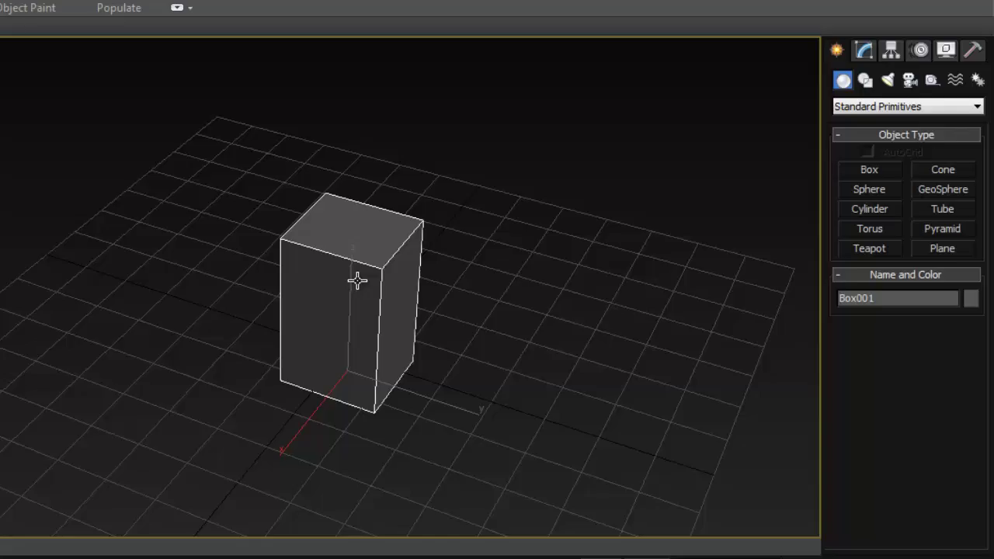
left_click(357, 281)
middle_click_drag(357, 281, 417, 302, "alt")
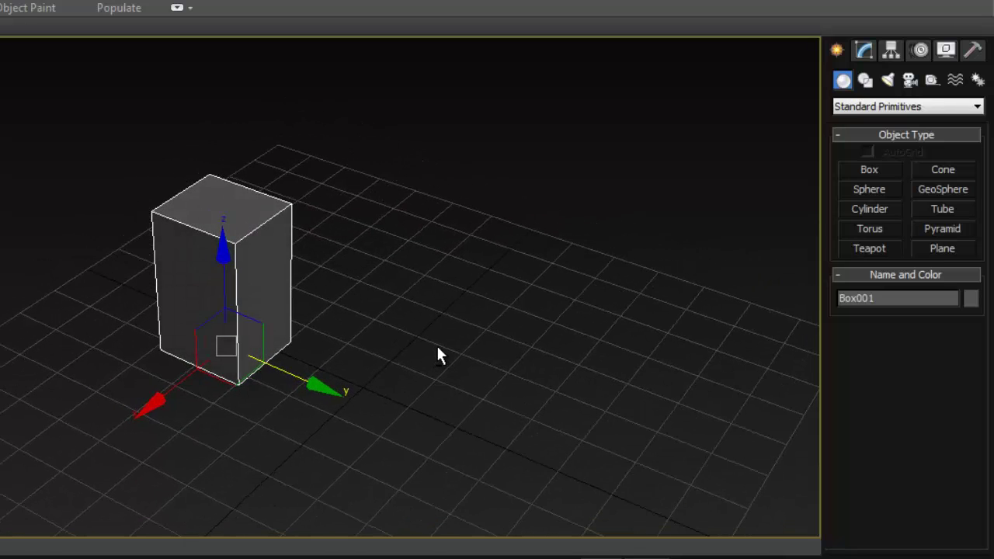
middle_click_drag(438, 349, 434, 323)
left_click_drag(324, 364, 318, 346)
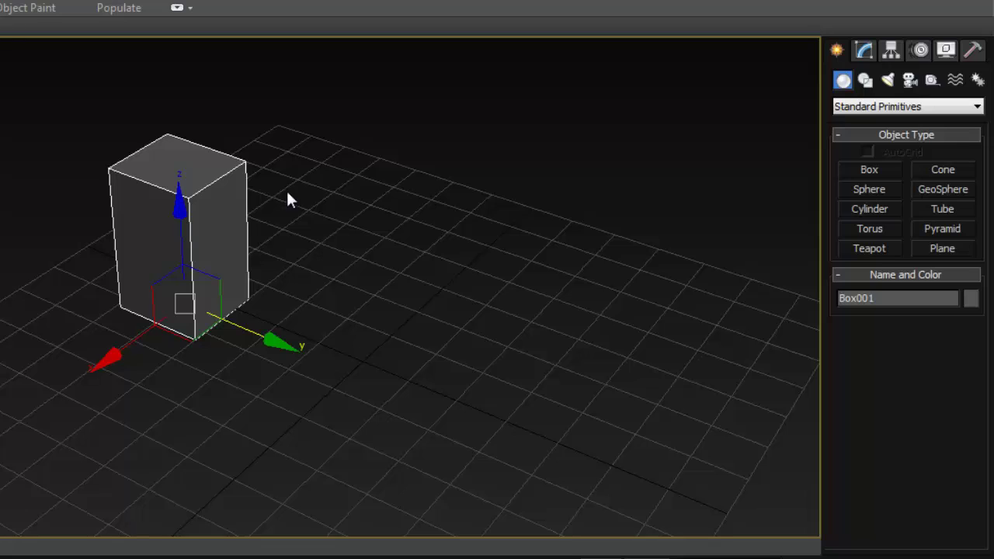
Deselect the tall box, start a new Box, and expand Keyboard Entry.
left_click(392, 263)
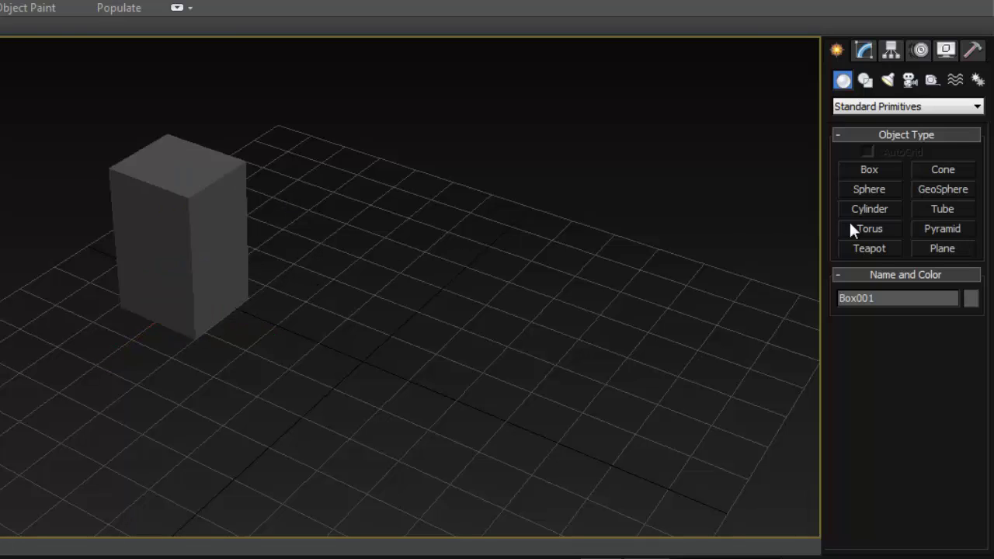
left_click(861, 171)
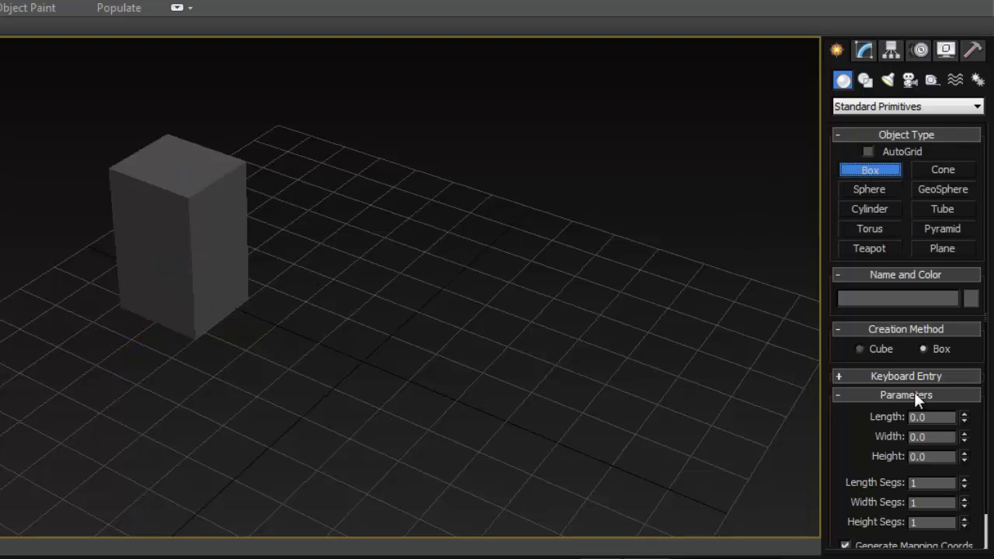
scroll(917, 313, "down", 2)
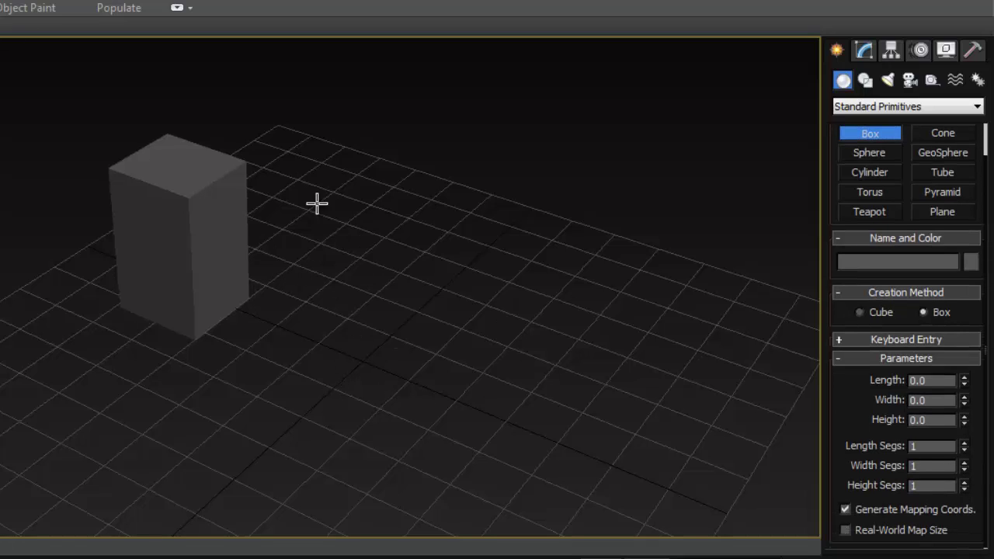
left_click(842, 342)
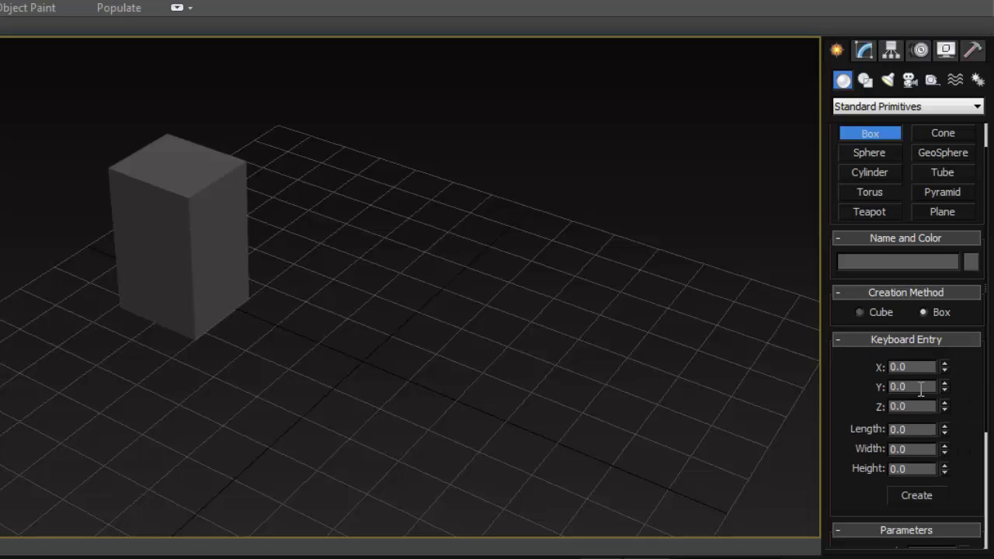
Enter 10 for the Length, Width and Height of the new box.
left_click_drag(921, 429, 873, 431)
type("10")
left_click(918, 448)
left_click_drag(919, 448, 875, 442)
type("10")
left_click_drag(918, 469, 874, 467)
type("10")
Create the 10×10×10 cube at the origin, orbit and zoom around it, and switch to Move with W.
left_click(920, 497)
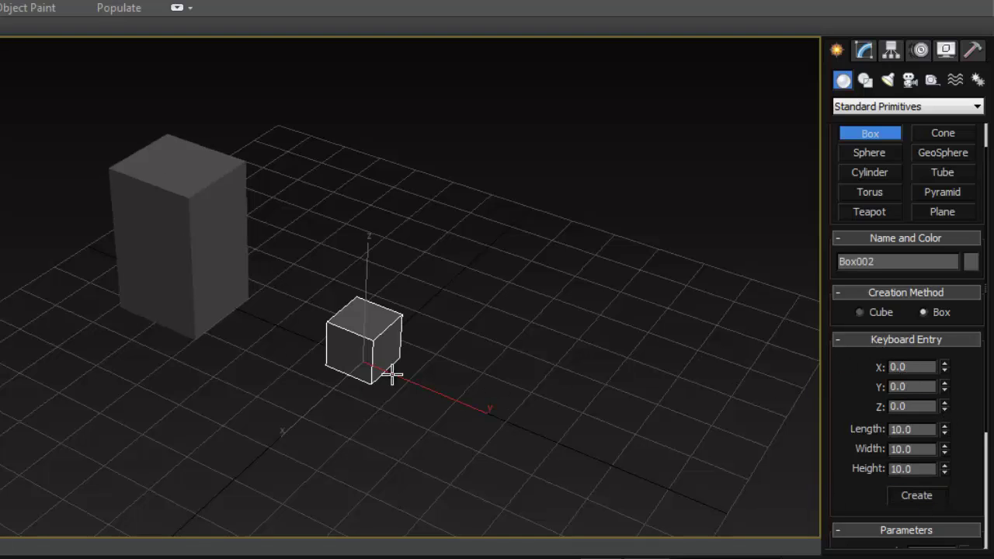
middle_click_drag(403, 363, 391, 360, "alt")
scroll(316, 260, "up", 5)
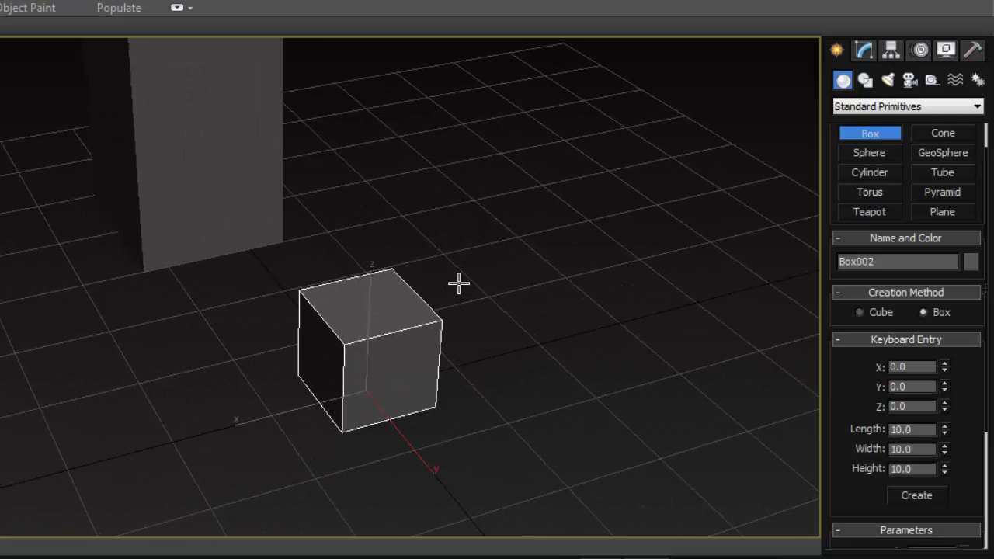
key("w")
middle_click_drag(462, 340, 607, 419, "alt")
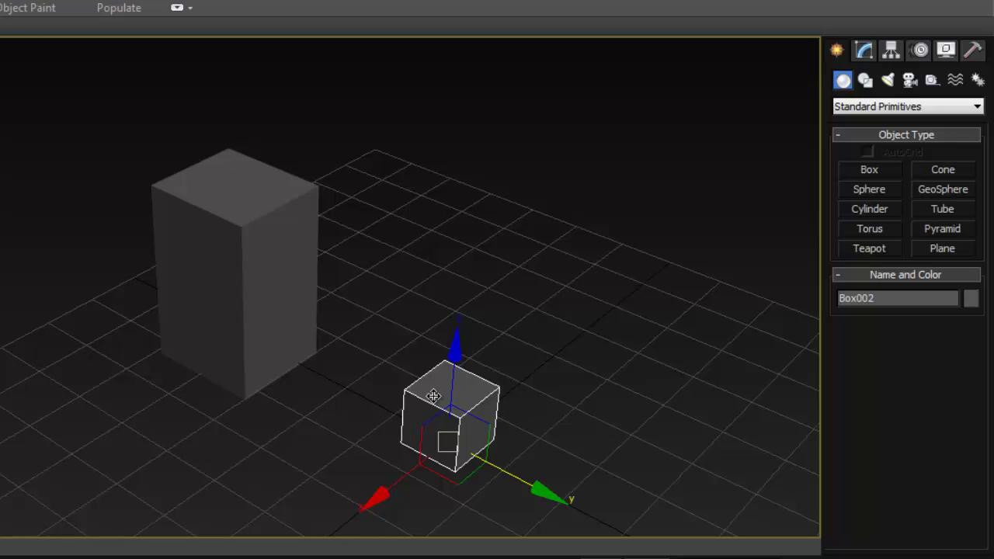
Move the tall box along Y toward the viewer and deselect it.
left_click(258, 248)
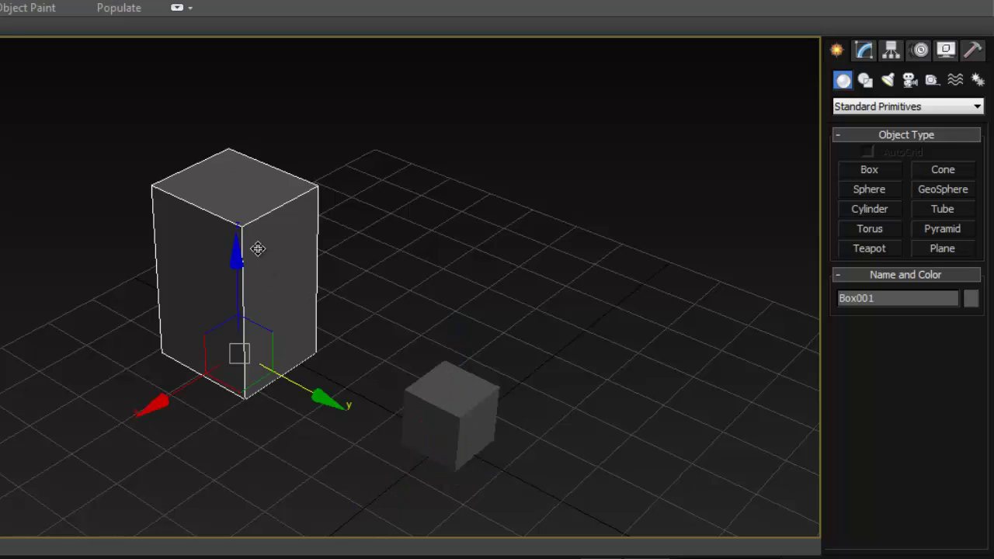
left_click_drag(329, 399, 347, 415)
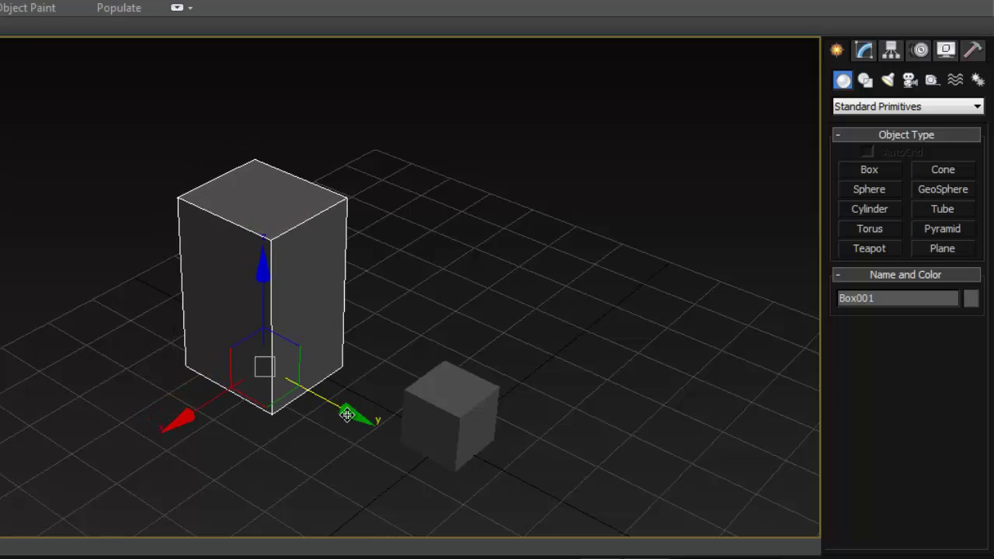
left_click(565, 372)
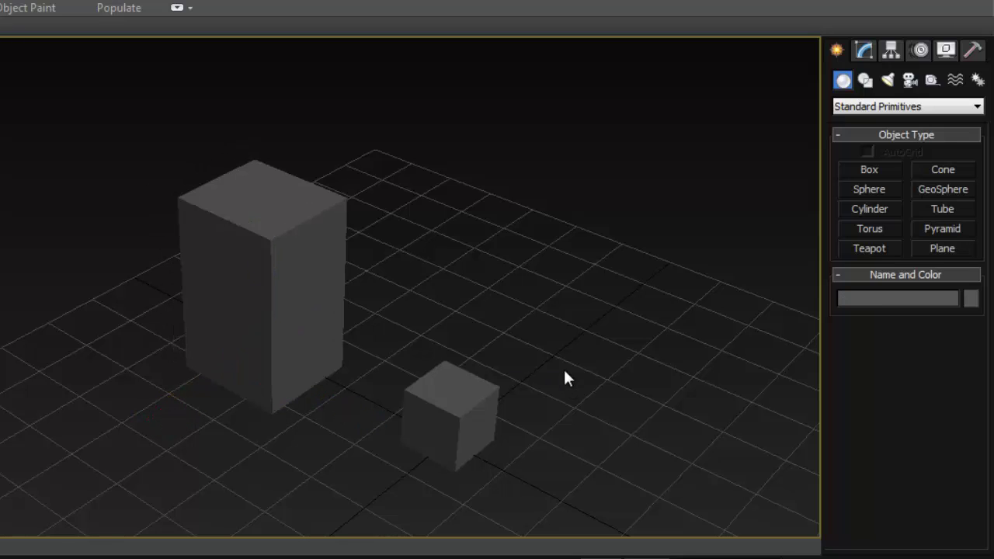
Select the small cube, bring up its Object Color palette, and reposition the palette window.
left_click(470, 406)
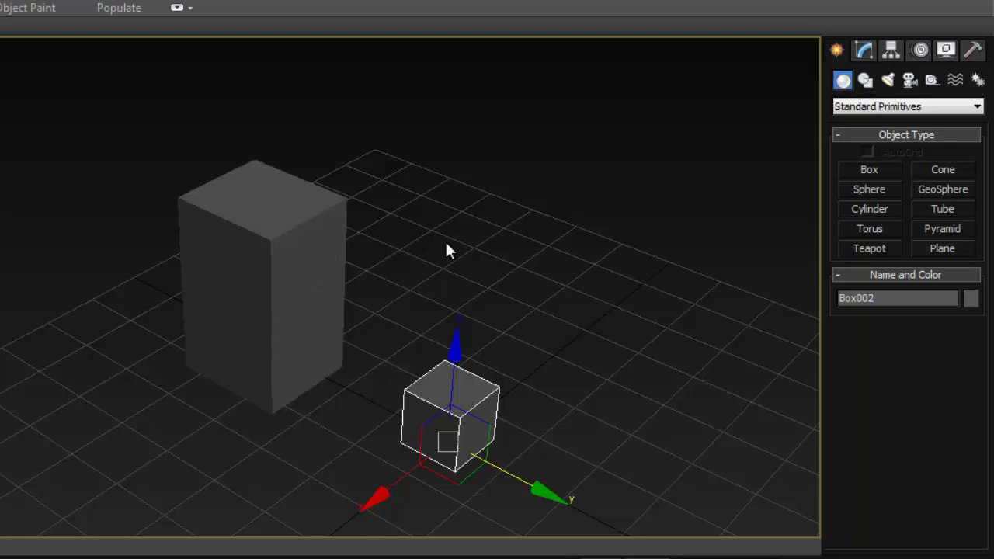
left_click(972, 301)
left_click_drag(571, 143, 508, 119)
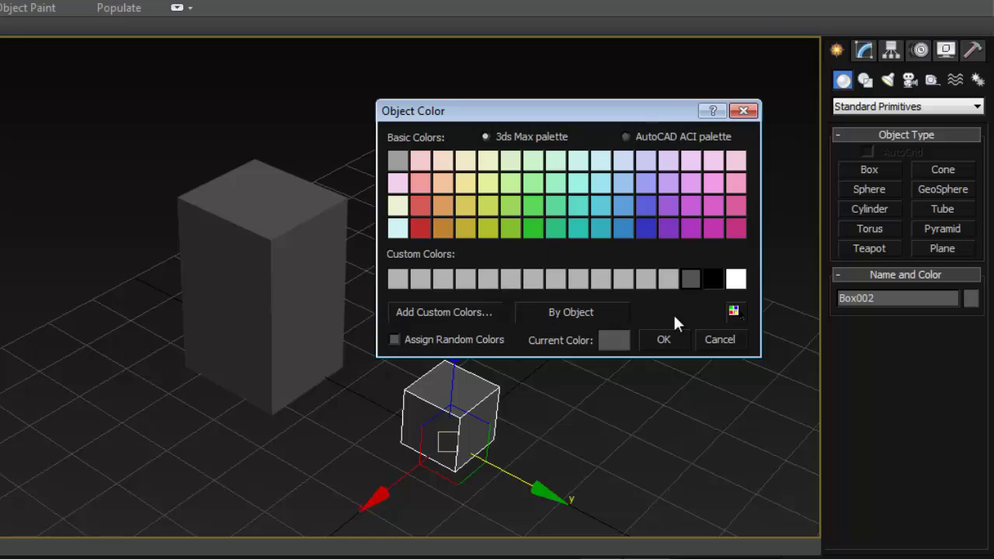
Close Object Color with the cube's colour unchanged, select the tall box, and highlight its name Box001.
left_click(679, 342)
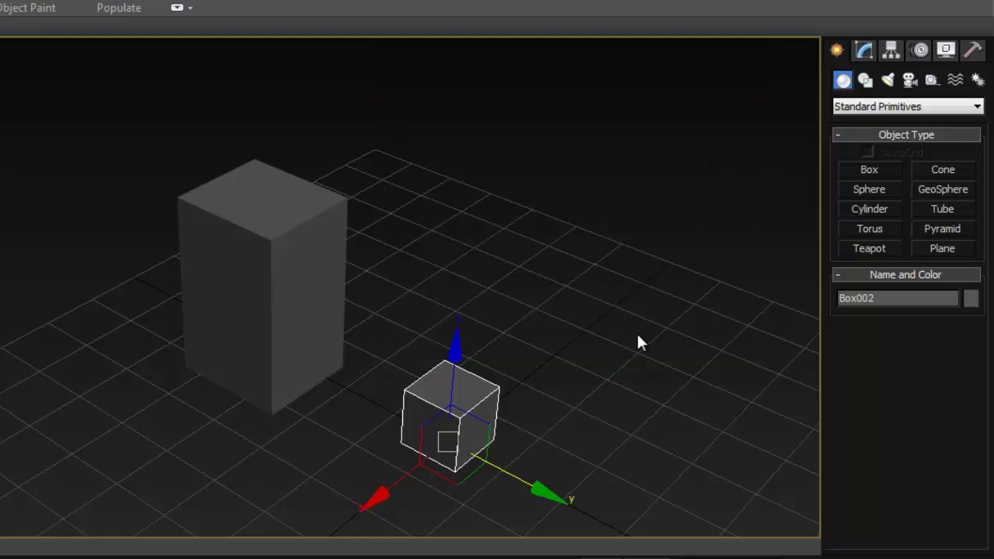
left_click(566, 326)
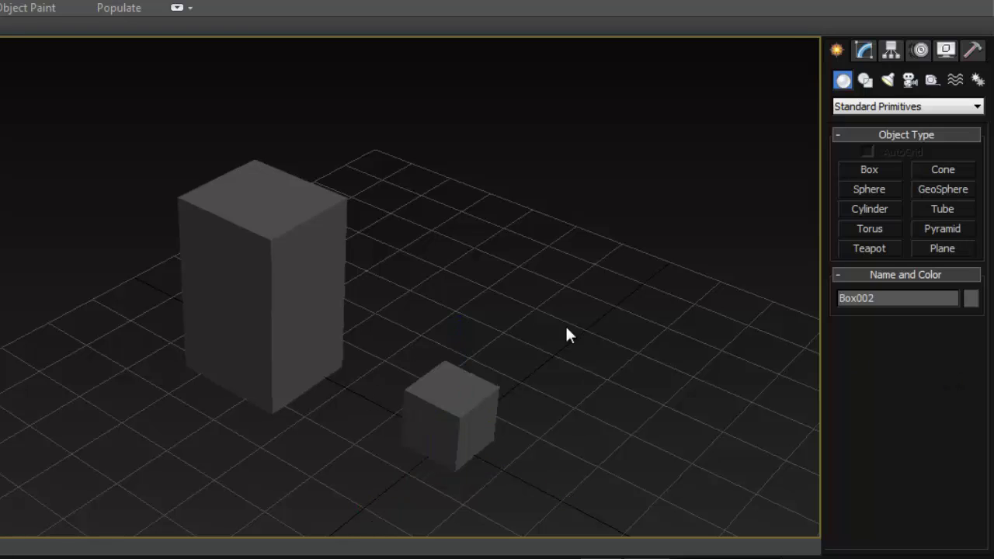
left_click(454, 394)
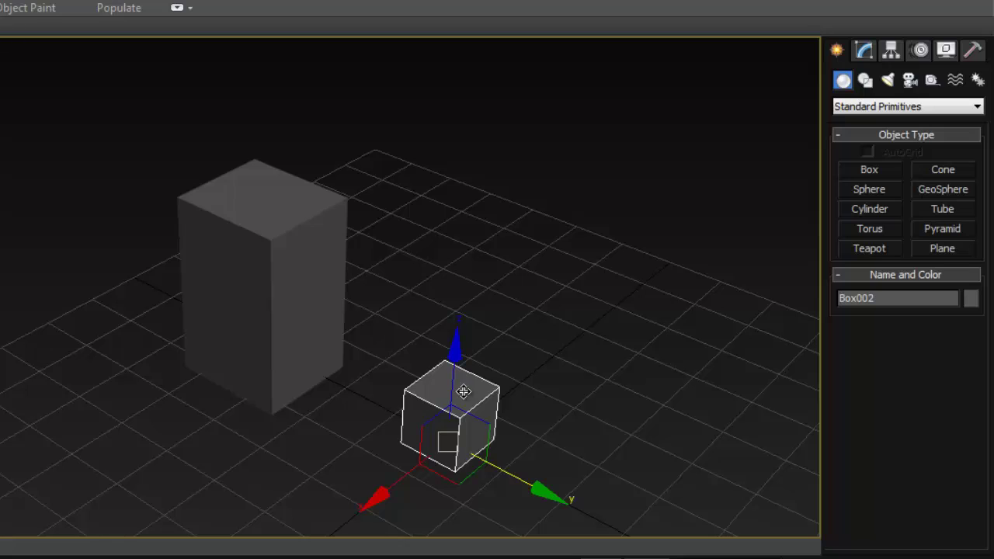
left_click(295, 225)
left_click(464, 383)
left_click(238, 311)
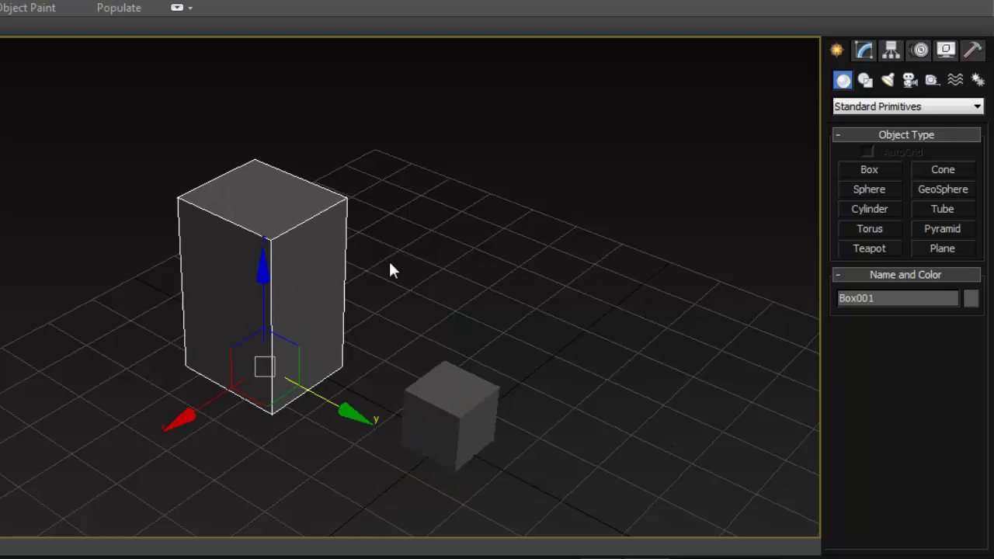
left_click(897, 298)
Rename the tall box to 'box'.
type("box")
left_click(448, 409)
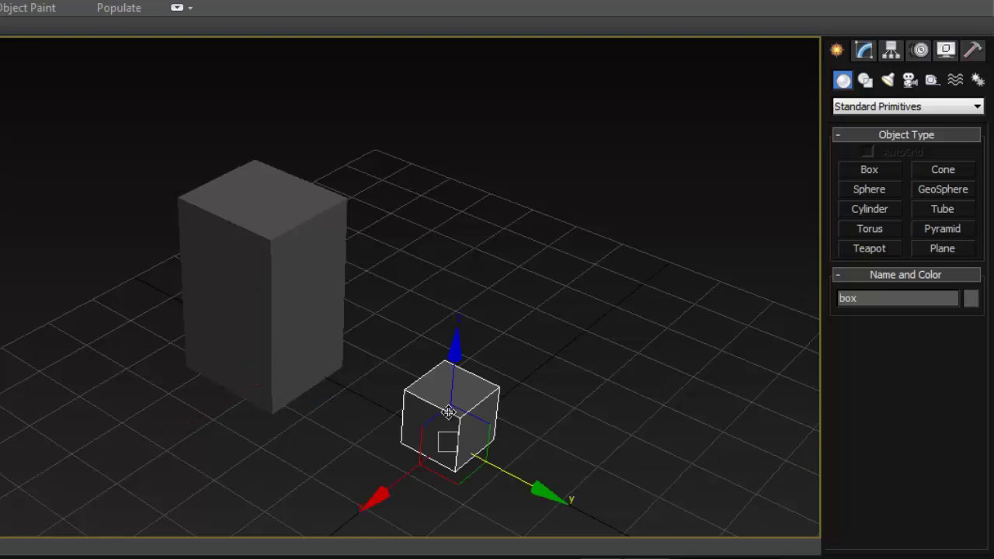
left_click(321, 231)
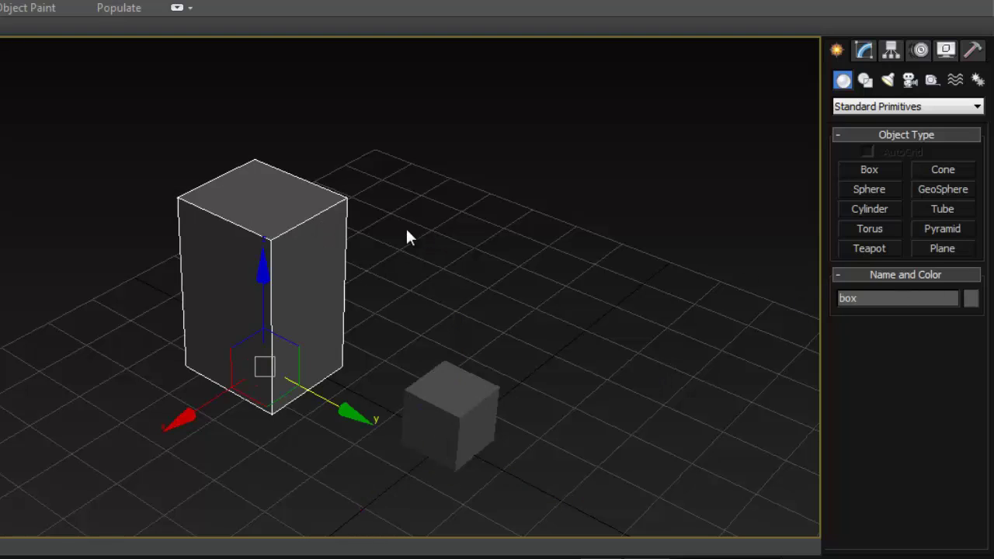
Move the small cube back and to the right along its Y axis.
left_click(440, 397)
left_click_drag(366, 501, 478, 419)
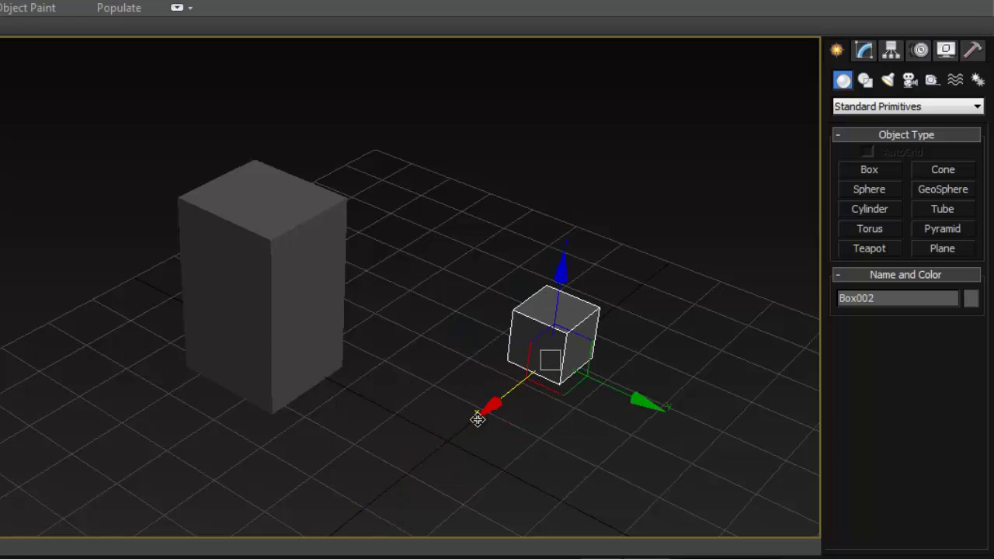
left_click_drag(646, 407, 600, 397)
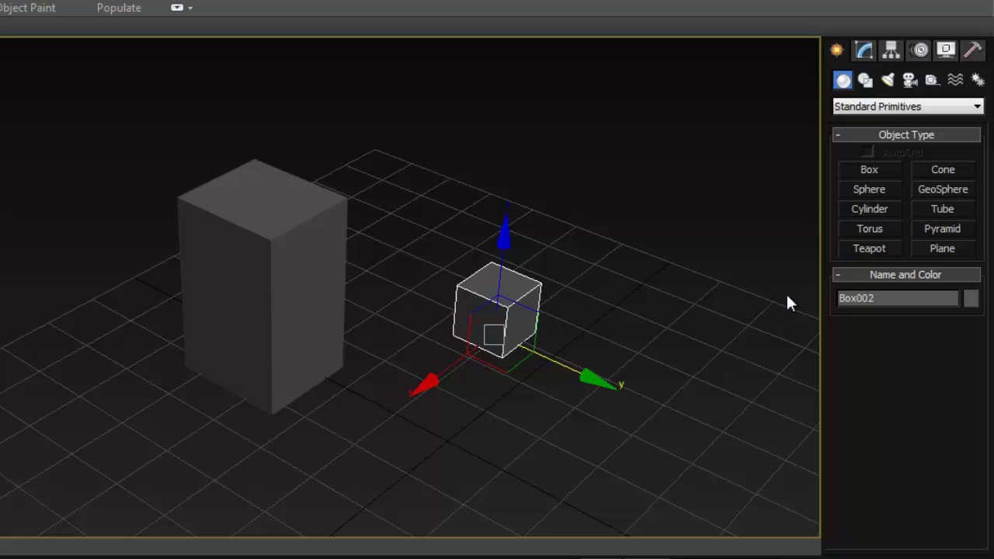
Browse the Shapes, Lights, Cameras and Helpers categories, then return to Geometry.
left_click(865, 80)
left_click(887, 80)
left_click(911, 80)
left_click(932, 83)
left_click(845, 82)
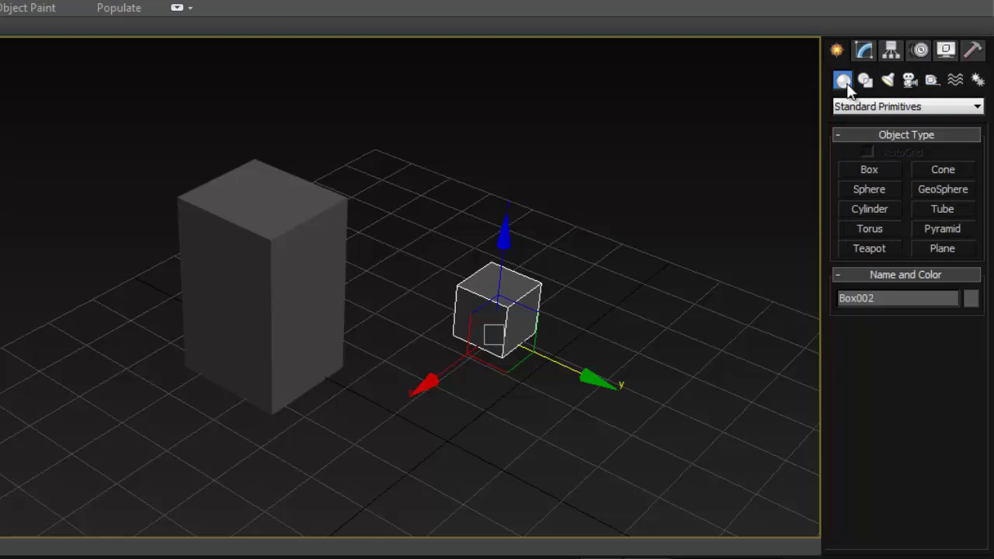